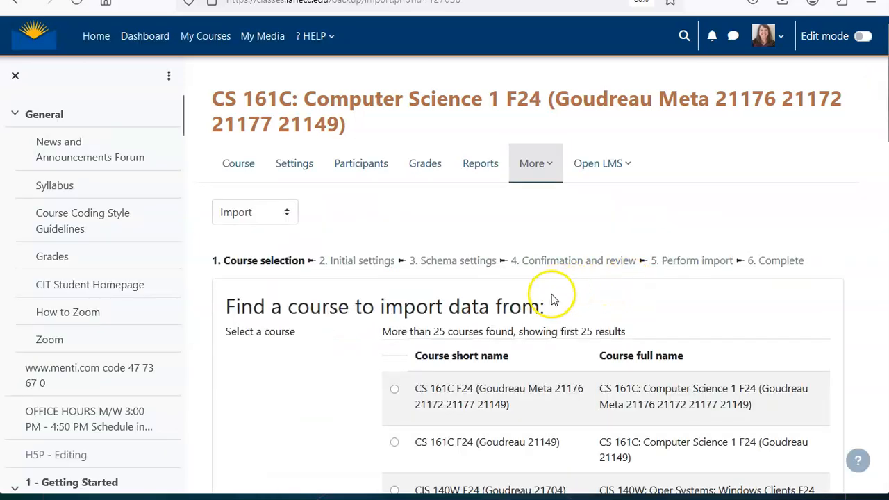
- Search the list of courses available for import for "161" and look over the matching courses
scroll(564, 359, "down", 1)
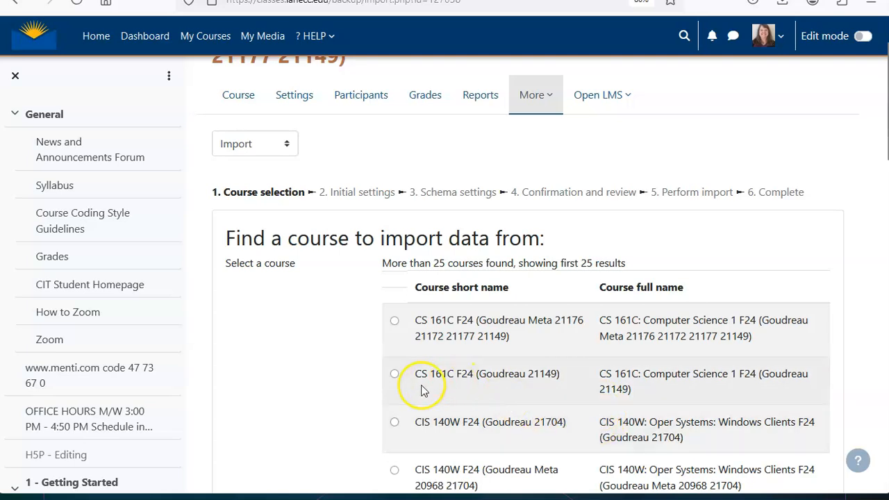
scroll(588, 421, "down", 3)
scroll(511, 393, "down", 1)
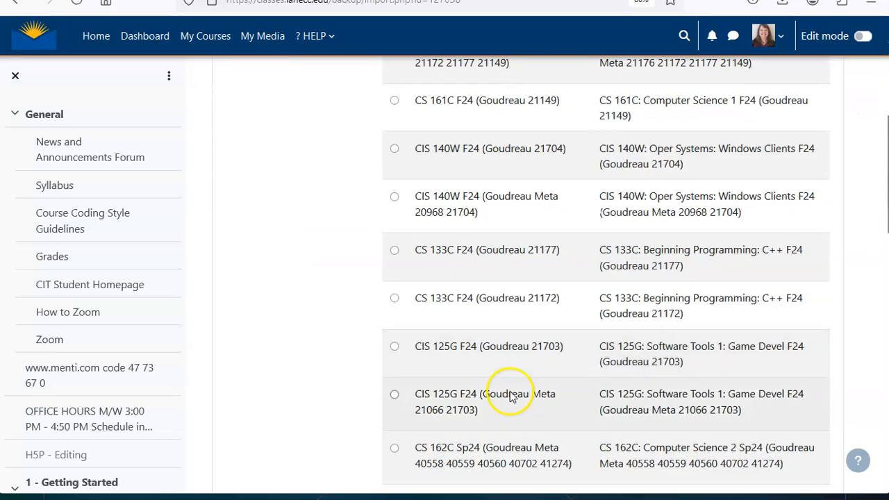
scroll(527, 422, "down", 3)
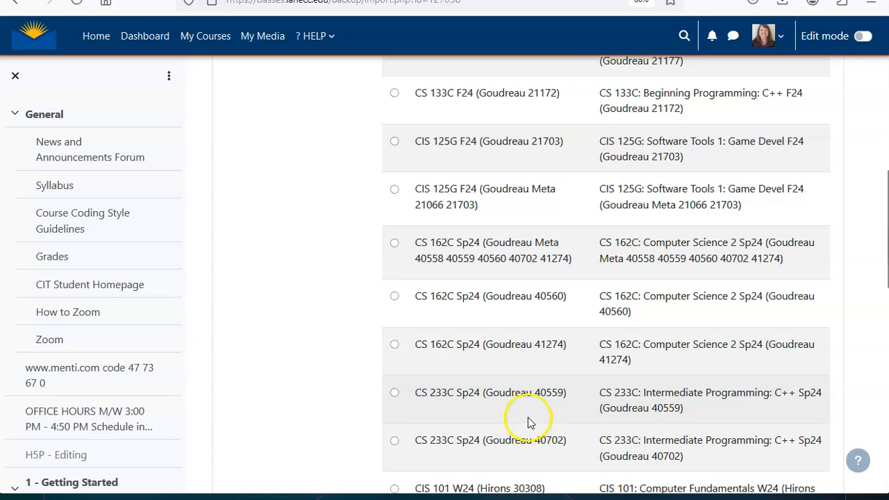
scroll(535, 410, "down", 5)
scroll(541, 393, "down", 6)
left_click(455, 378)
type("036")
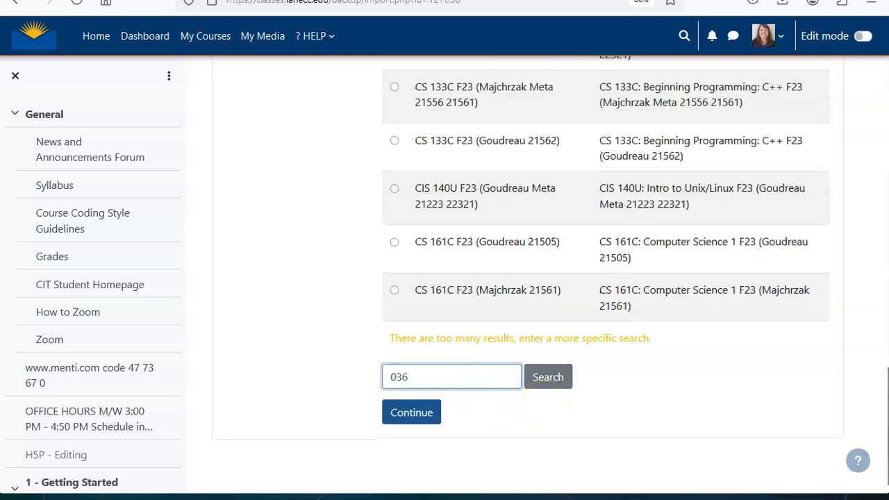
type("61")
key("Return")
scroll(535, 212, "down", 3)
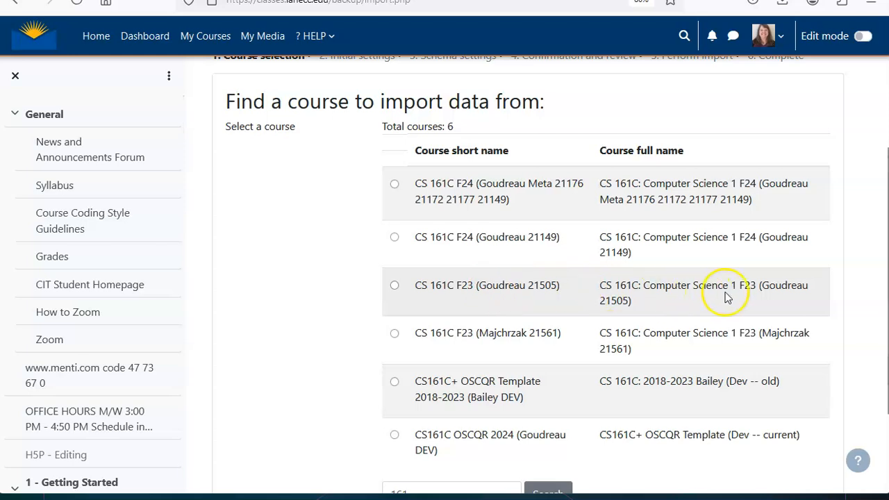
scroll(655, 333, "up", 3)
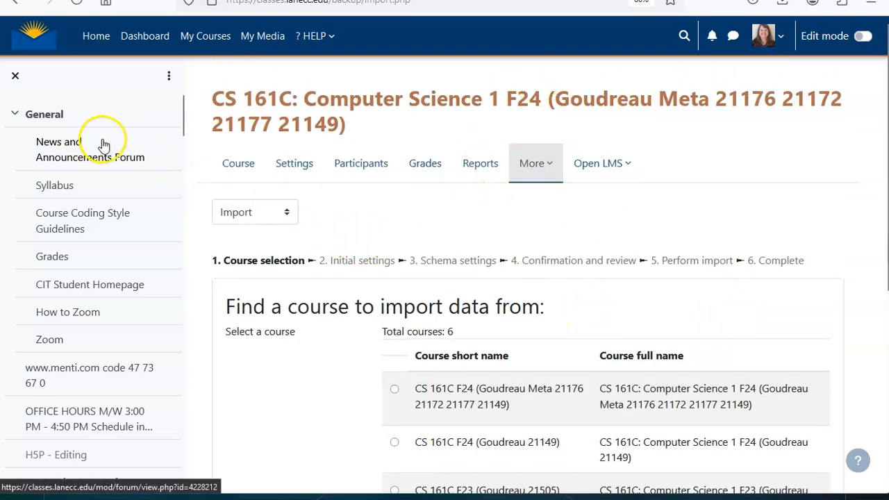
- Leave the import page for the course's General section and open Quiz Week 1 to check its closing date
left_click(61, 123)
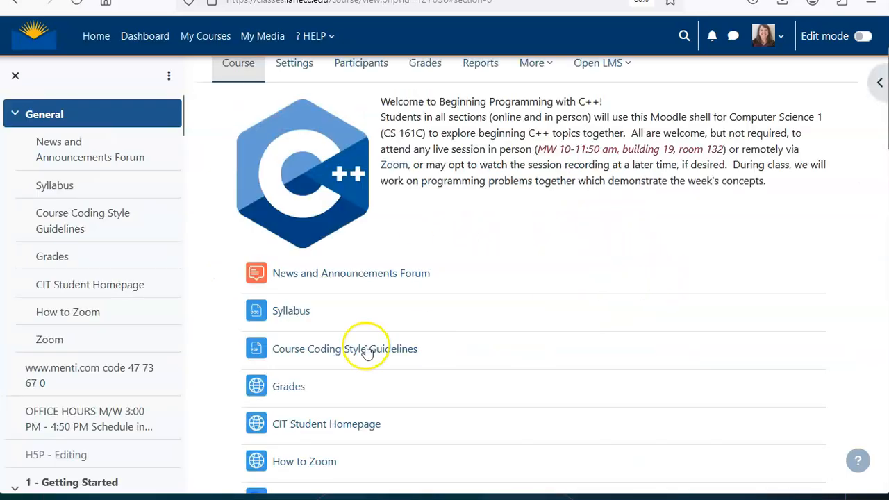
scroll(136, 379, "down", 3)
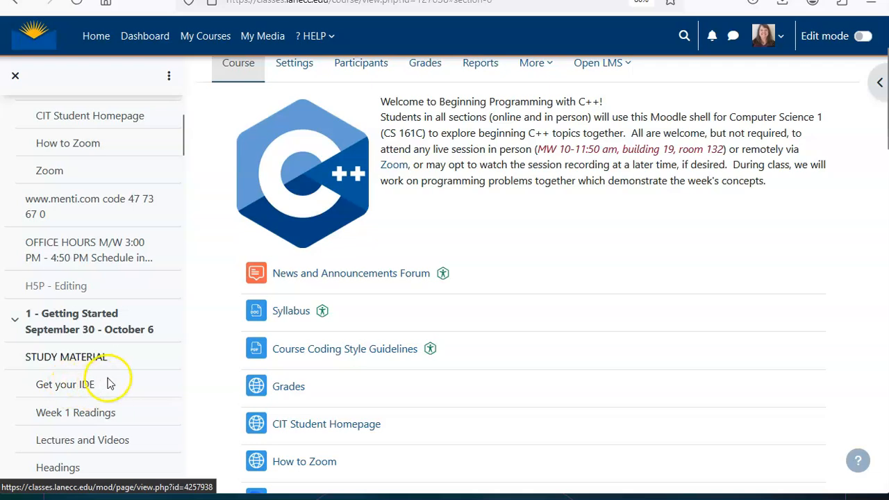
scroll(104, 368, "down", 2)
left_click(82, 355)
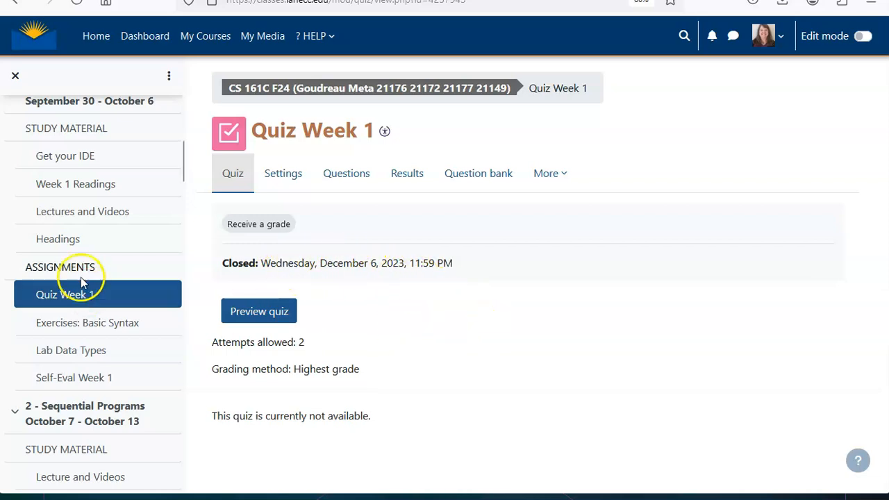
- Return to the course's General section and open the Dates report
scroll(81, 277, "up", 5)
left_click(49, 110)
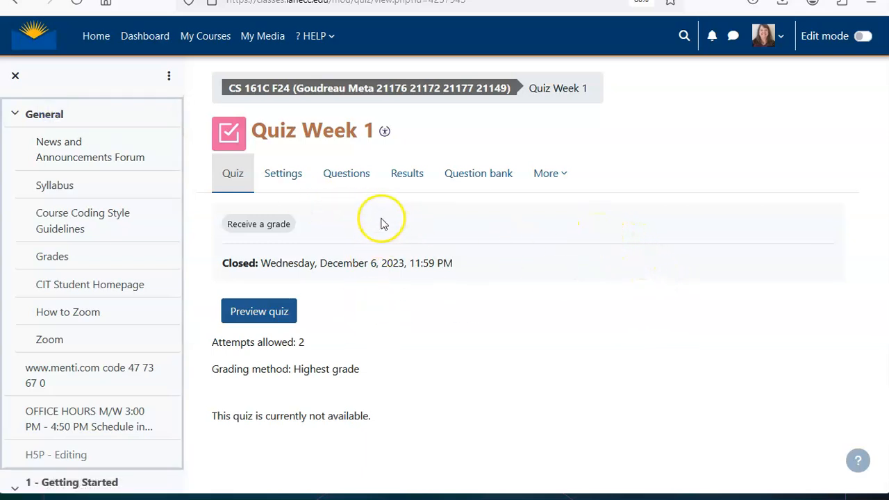
left_click(45, 115)
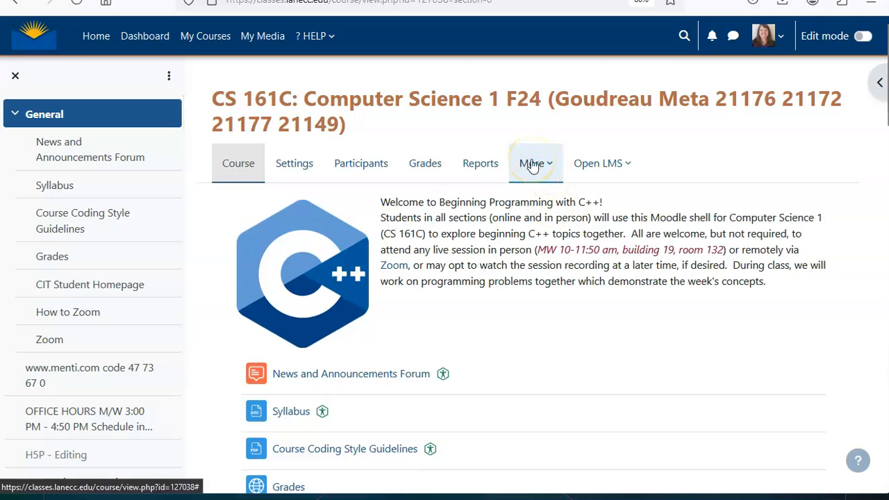
left_click(471, 169)
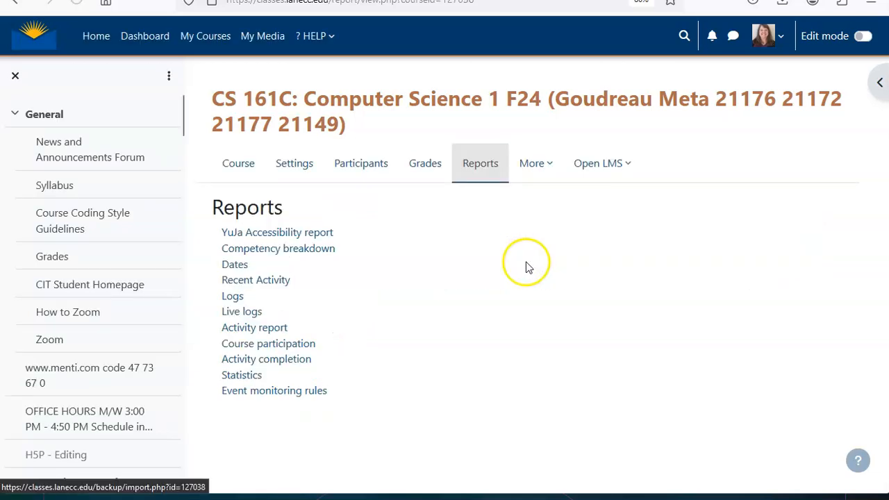
left_click(235, 268)
- Examine the Dates report's weekly sections and the activity date timeline below them
scroll(608, 252, "down", 2)
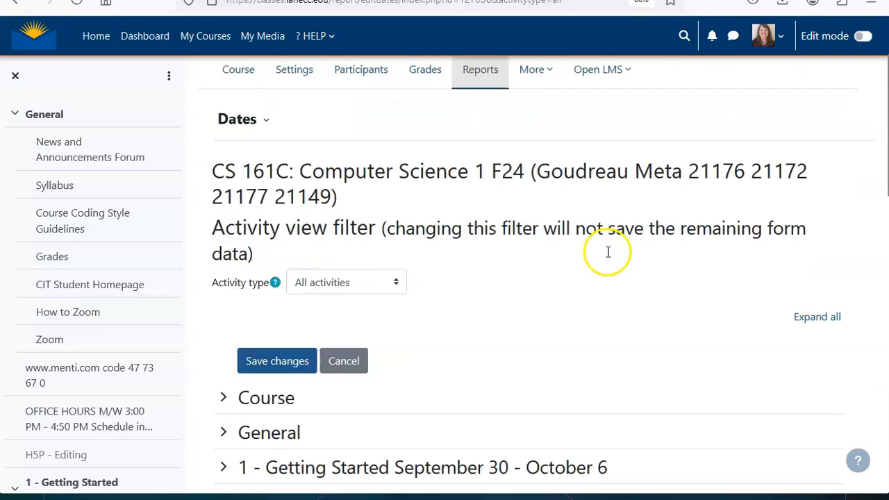
scroll(608, 252, "down", 12)
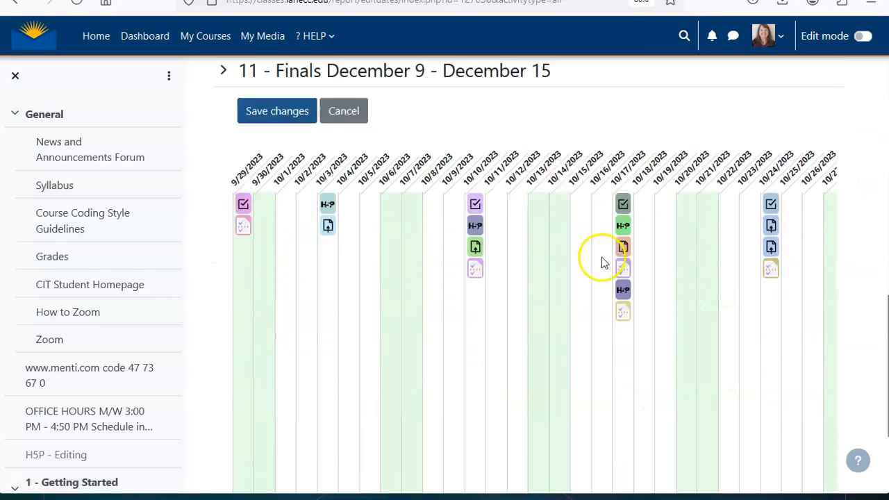
scroll(611, 260, "up", 15)
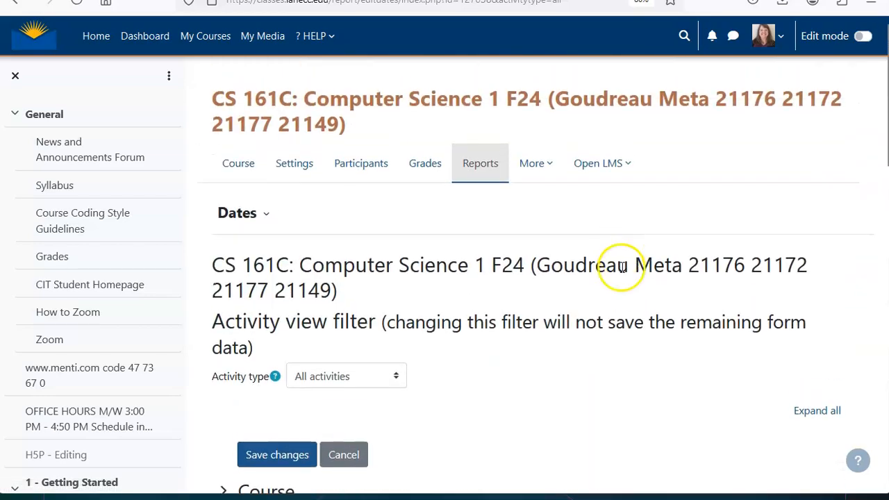
scroll(622, 267, "down", 3)
scroll(618, 268, "up", 2)
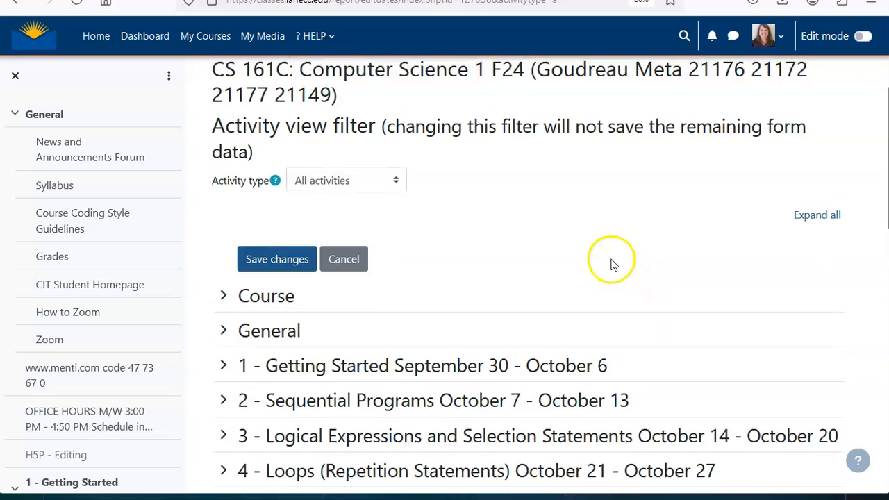
scroll(569, 299, "down", 2)
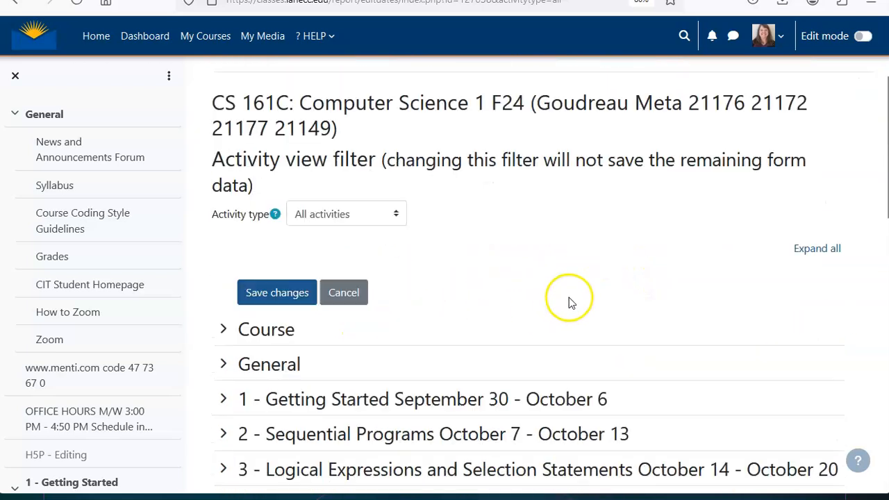
scroll(565, 294, "up", 1)
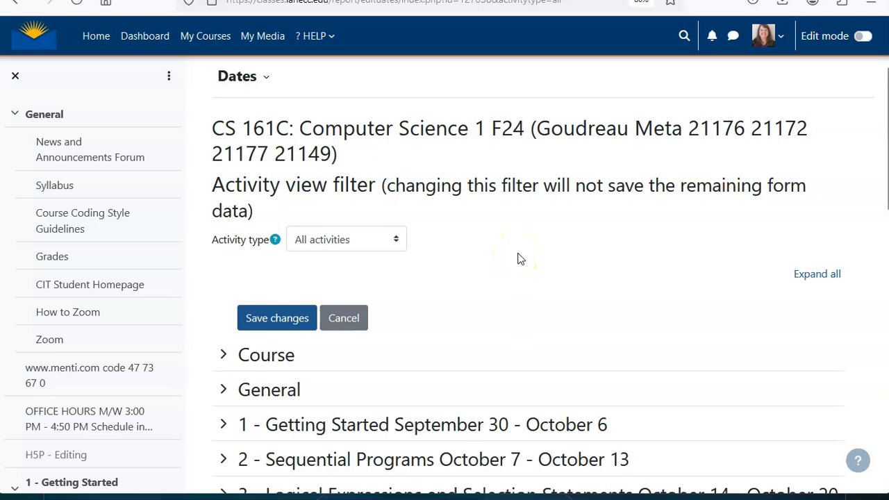
scroll(520, 258, "down", 1)
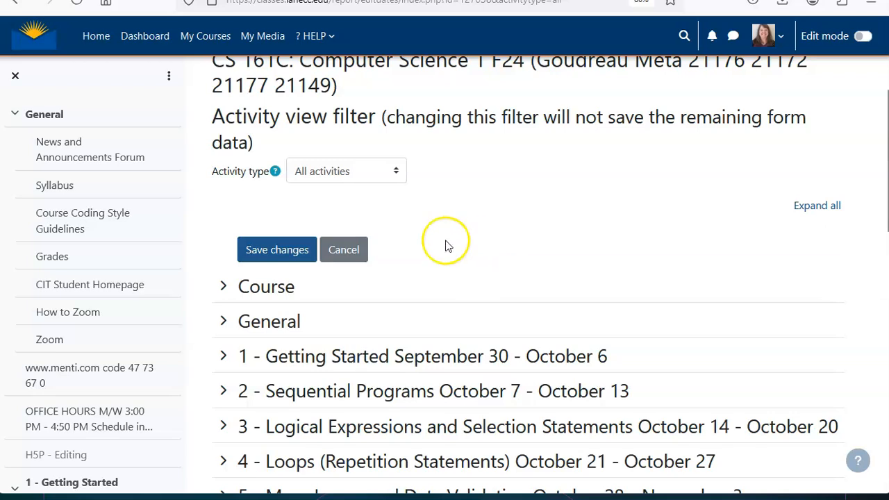
- Filter the Dates report by the Assignment activity type and check the assignments on its timeline
left_click(346, 172)
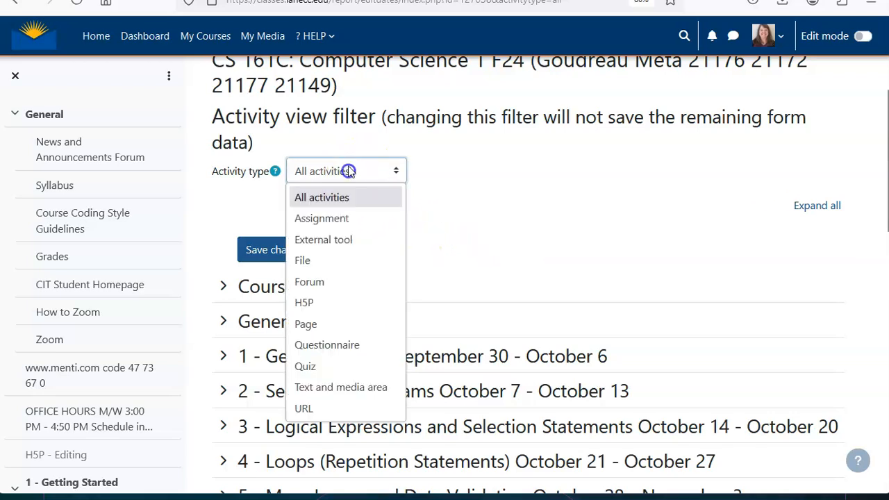
left_click(350, 229)
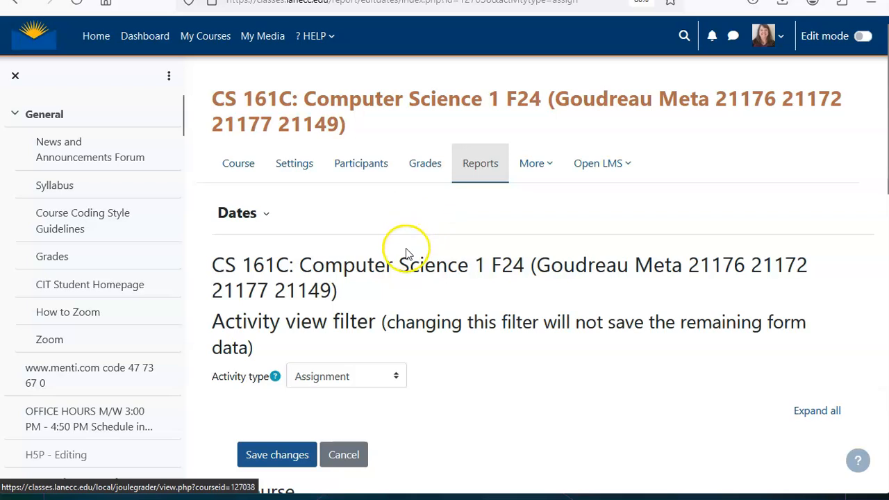
scroll(411, 250, "down", 10)
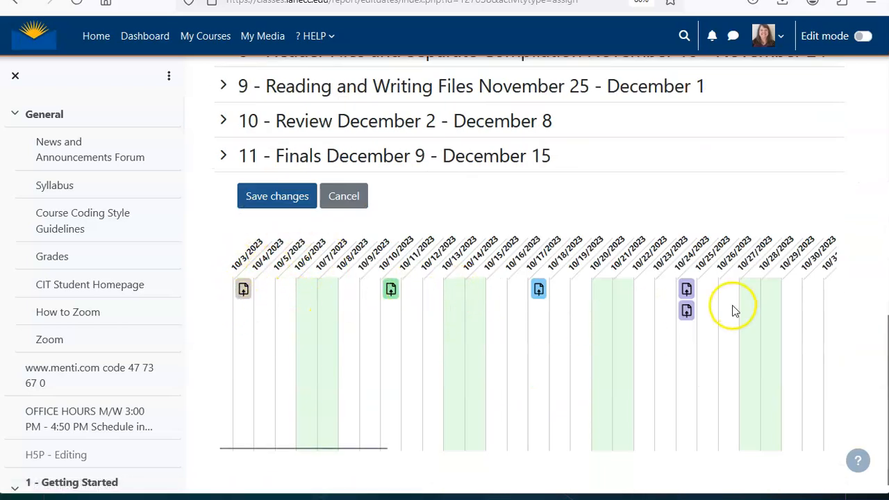
scroll(607, 361, "up", 10)
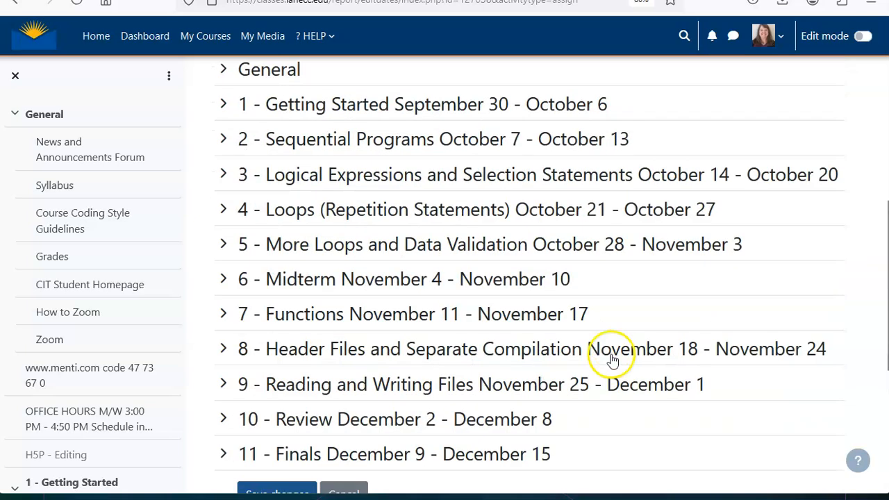
scroll(604, 326, "up", 1)
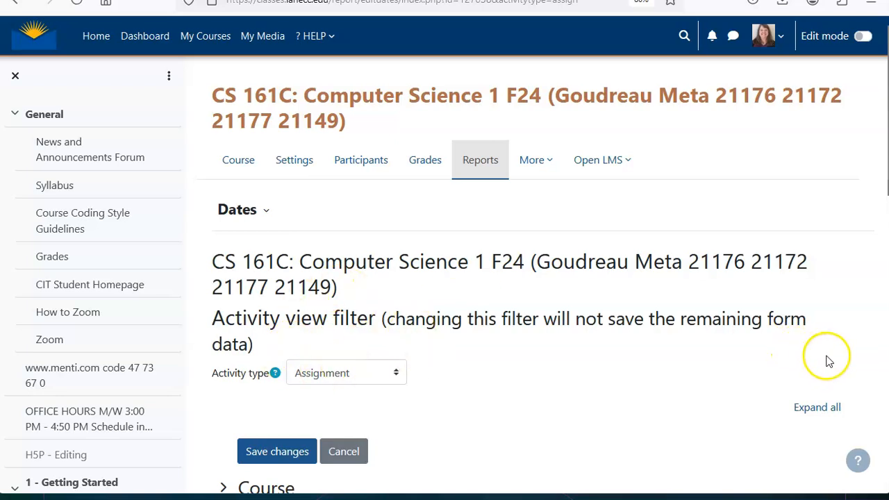
scroll(548, 333, "down", 10)
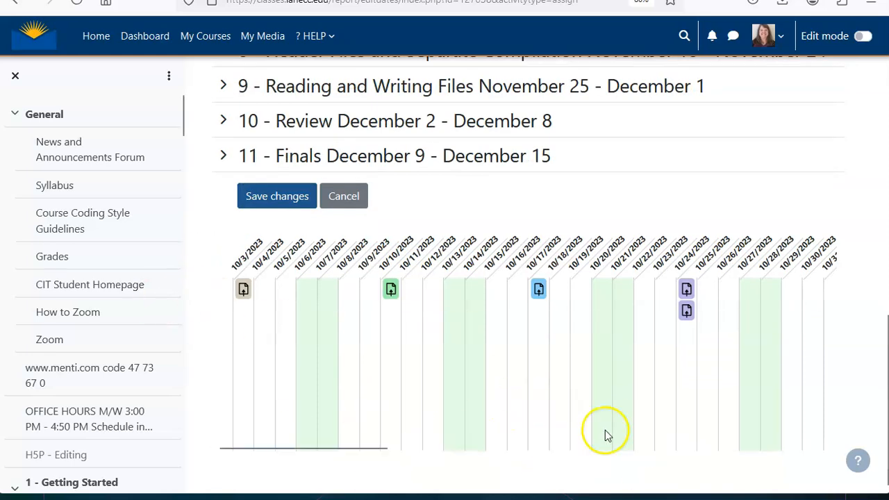
- Expand all sections of the Dates report and compare the course start and end dates with the Lab Data Types dates
scroll(508, 423, "up", 10)
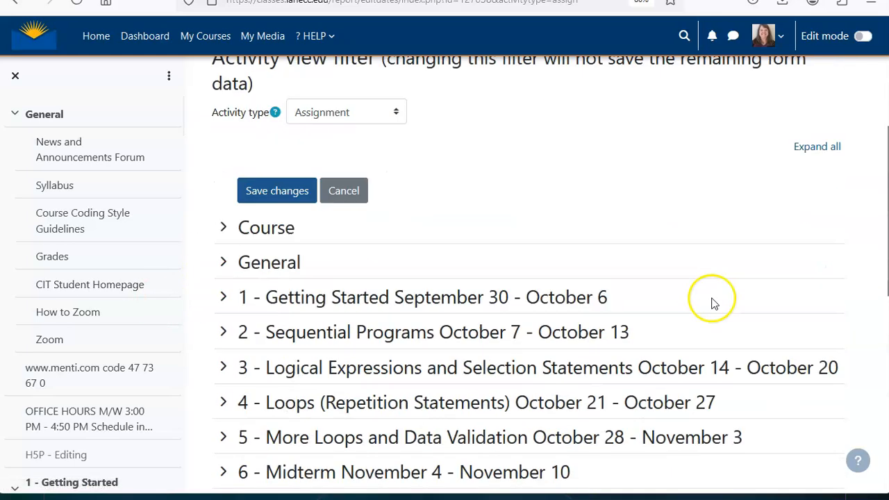
left_click(814, 134)
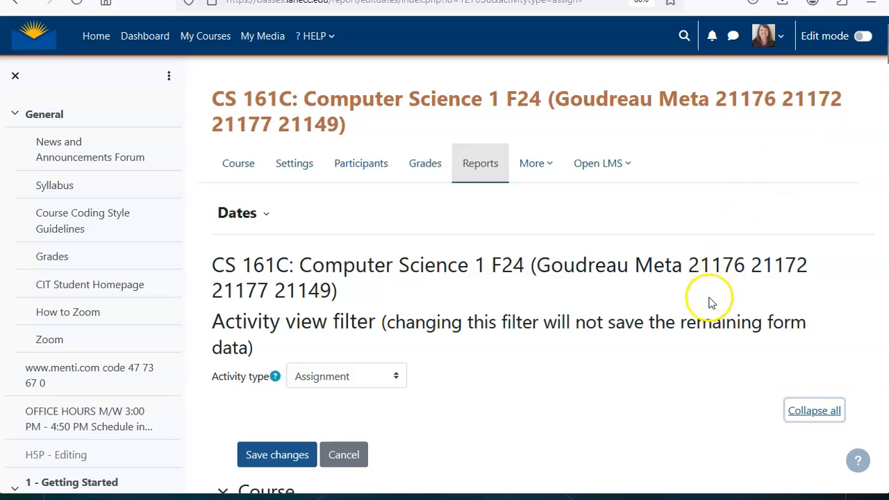
scroll(710, 302, "down", 5)
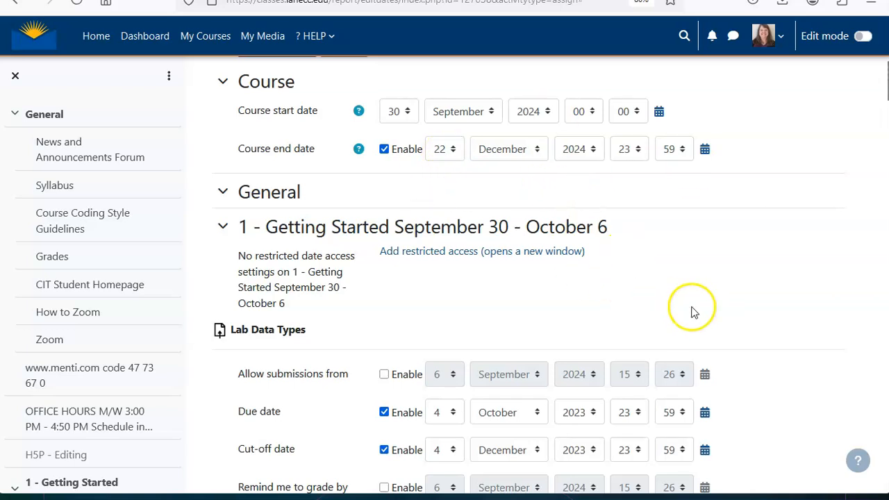
scroll(751, 358, "down", 2)
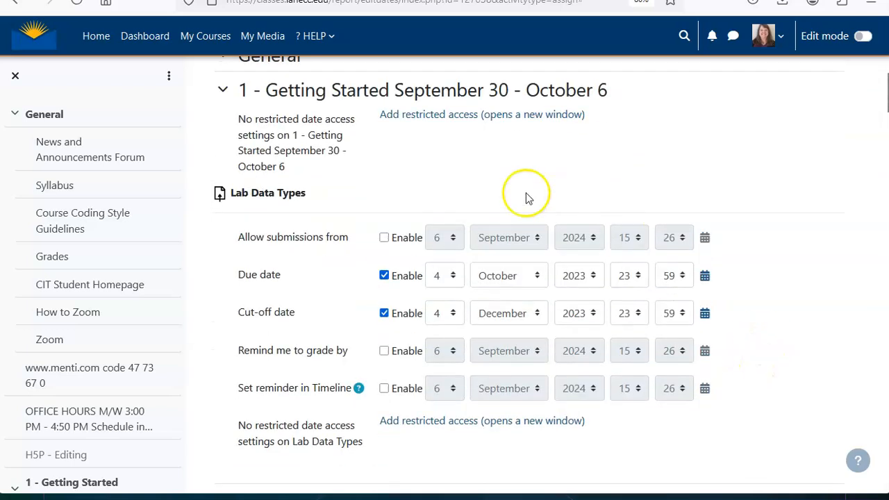
scroll(524, 194, "up", 2)
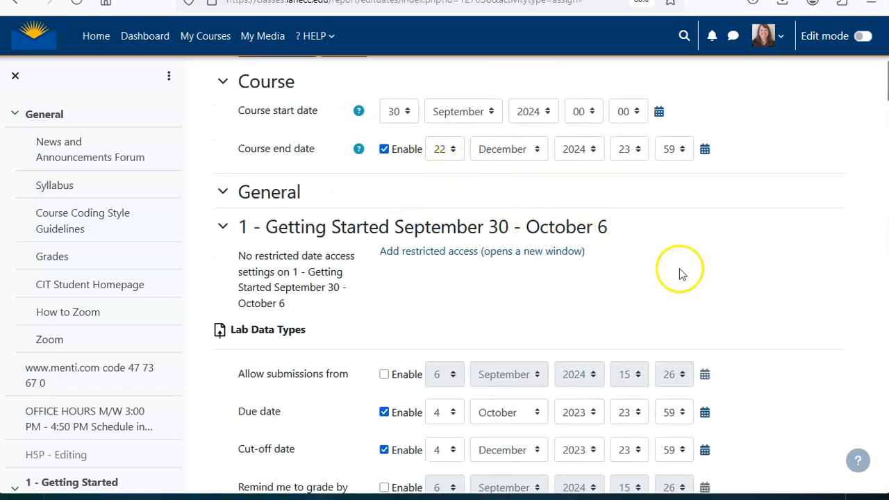
scroll(730, 288, "down", 3)
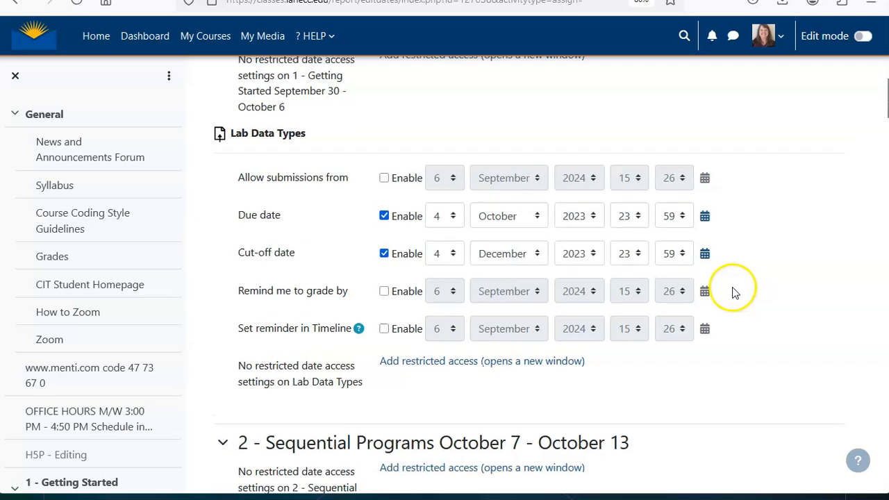
scroll(735, 292, "up", 3)
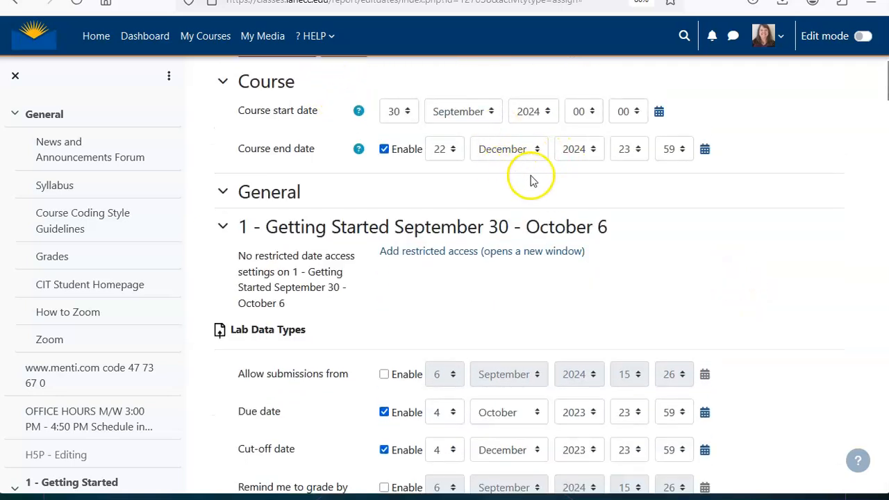
scroll(711, 309, "down", 3)
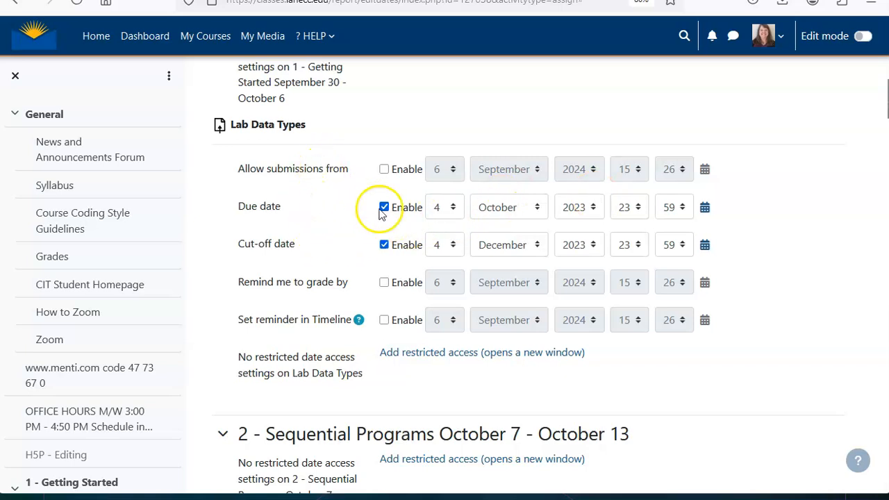
- Set the year of the Lab Data Types due date to 2024
left_click(579, 214)
scroll(590, 396, "down", 2)
left_click(586, 383)
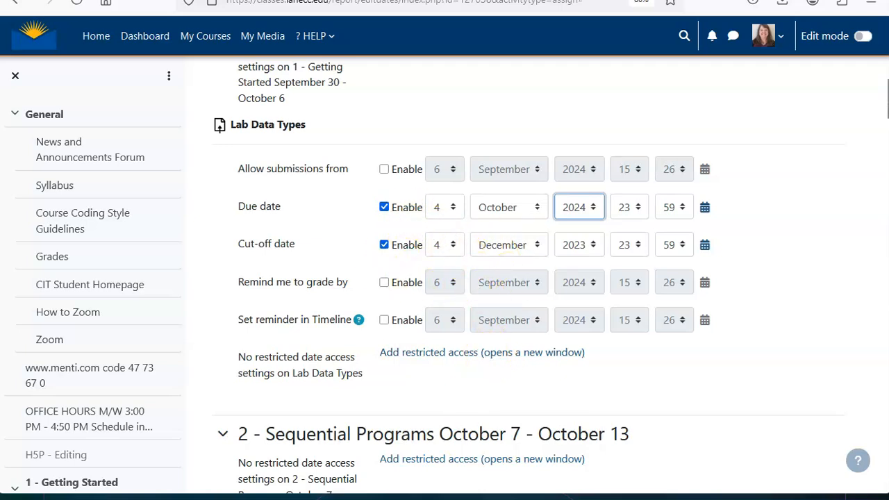
- Consult the Week 1 and Week 2 Monday dates in the Excel term calendar, and set the Lab Data Types due day to 7 in Moodle
left_click(143, 498)
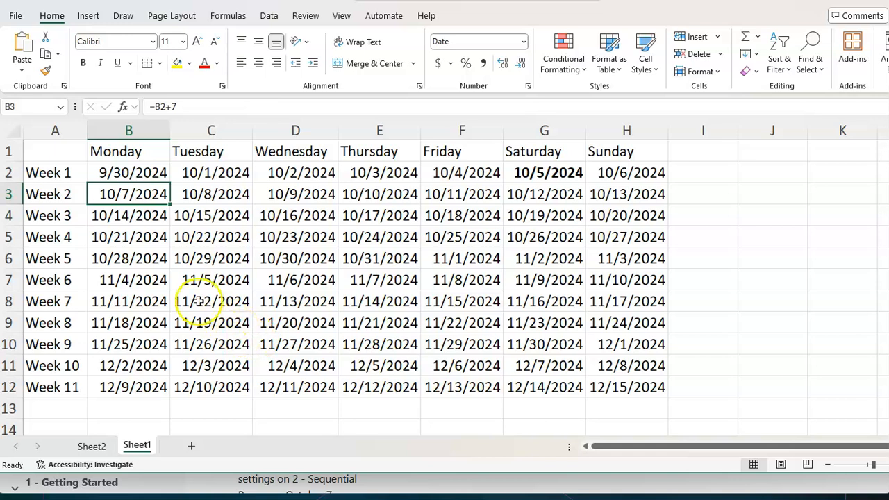
left_click(123, 170)
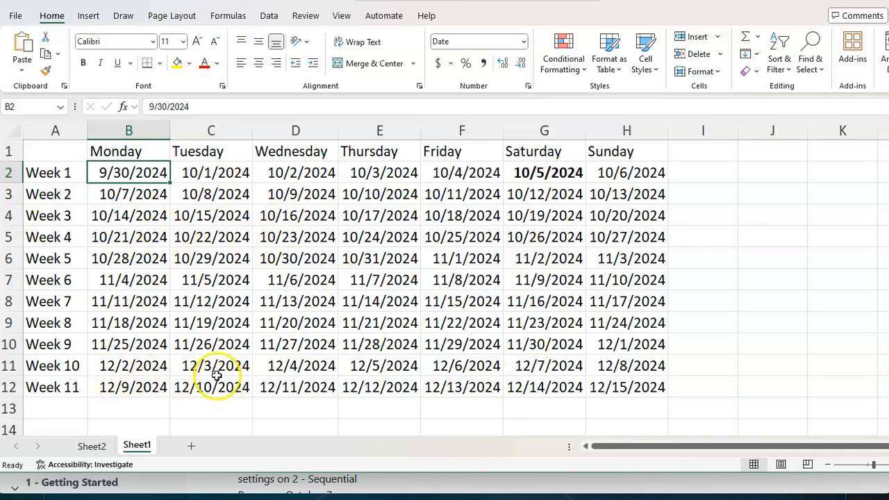
left_click(134, 193)
left_click(144, 174)
left_click(135, 195)
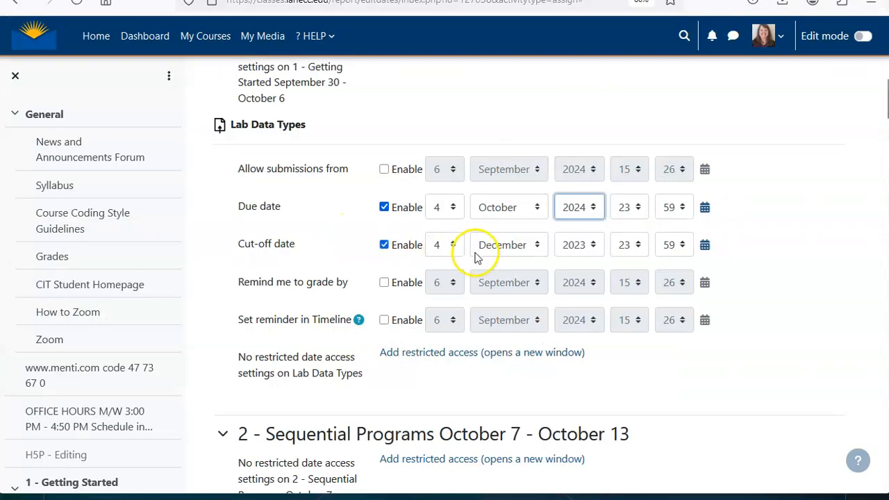
left_click(448, 207)
left_click(443, 360)
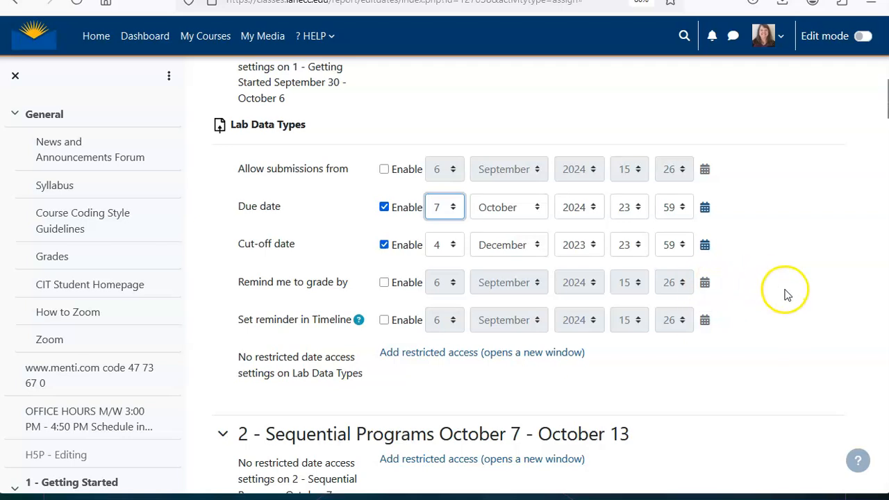
- Check the Week 3 Monday in the Excel term calendar and set the Lab - Formatting due day to 14 in Moodle
scroll(785, 306, "down", 5)
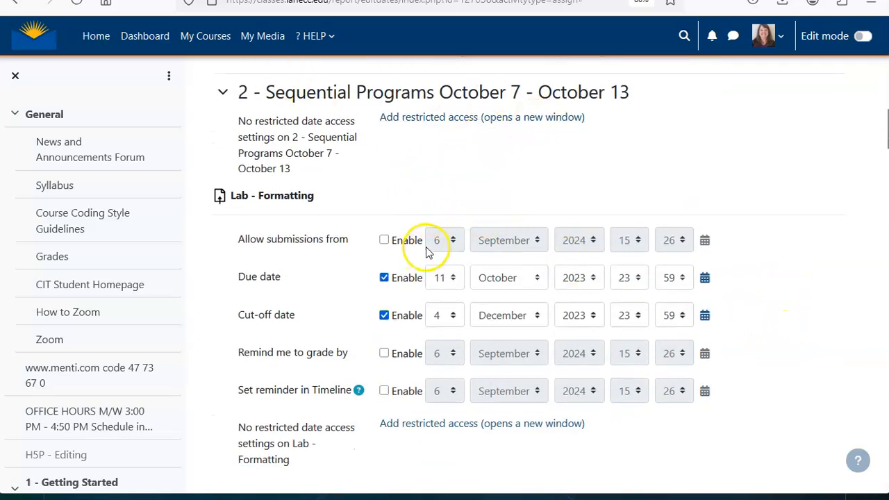
key("alt+Tab")
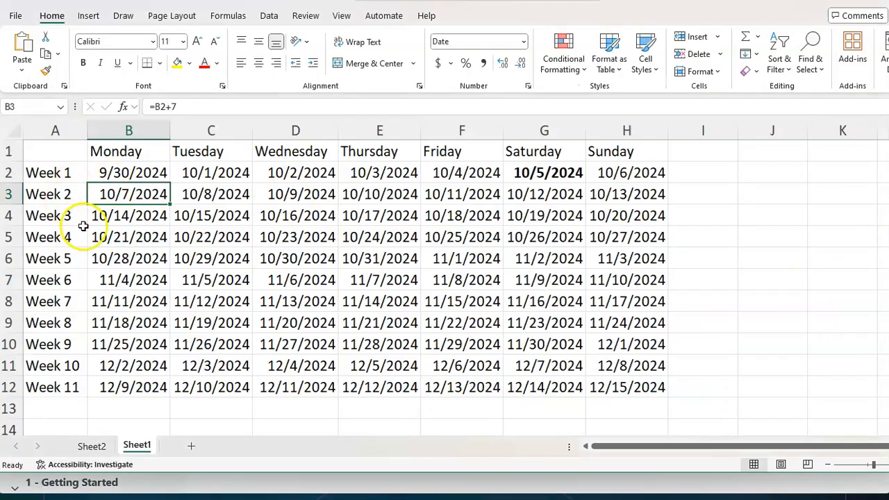
key("alt+Tab")
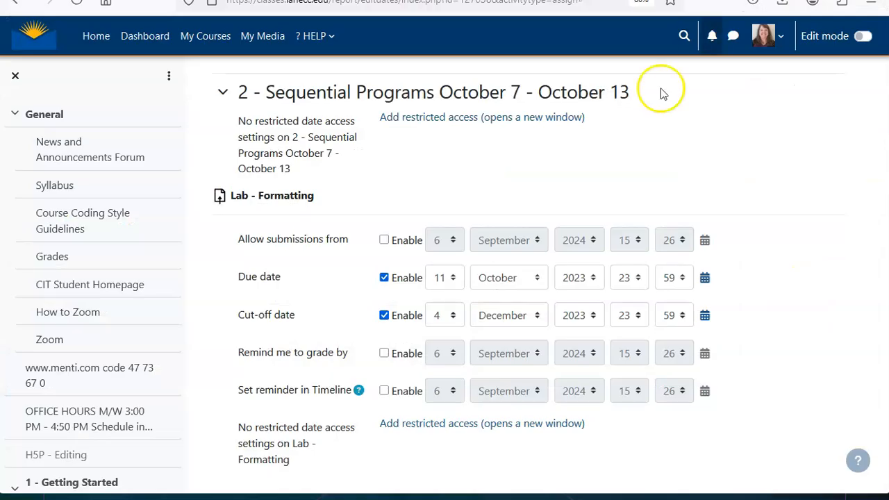
left_click(448, 280)
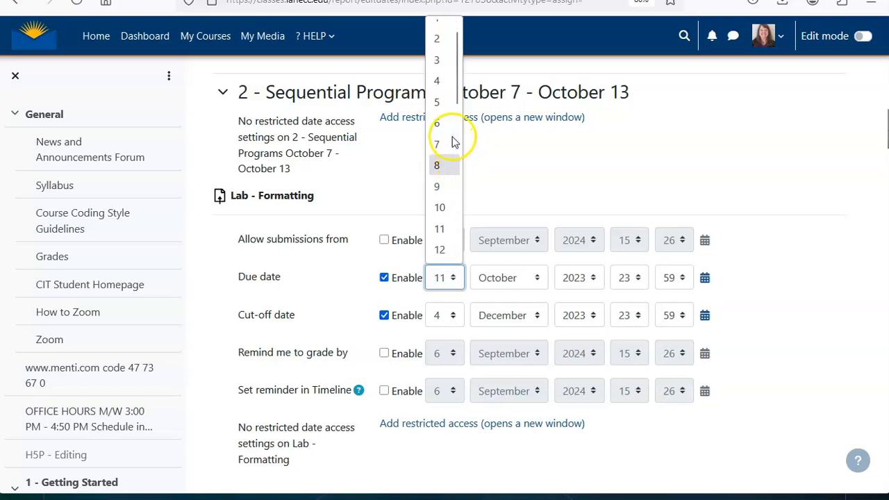
scroll(442, 149, "down", 2)
left_click(440, 165)
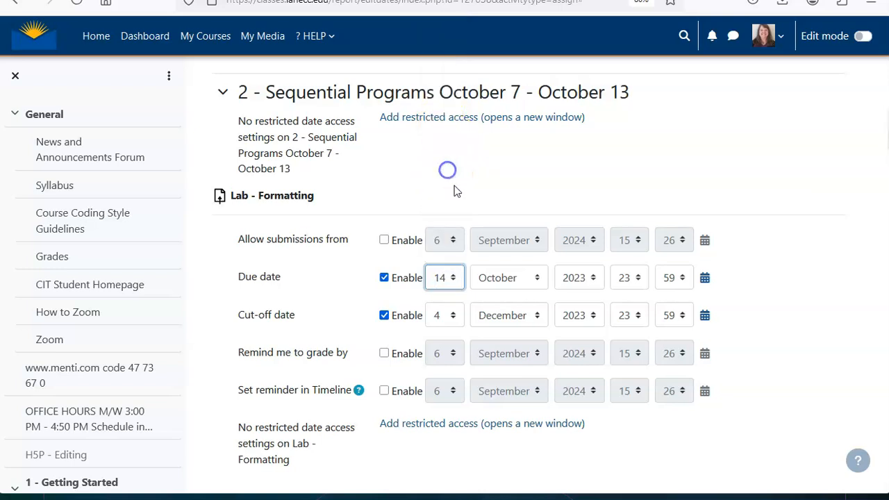
- Set the year of both the due date and the cut-off date of Lab - Formatting to 2024
left_click(579, 278)
scroll(594, 209, "down", 2)
left_click(575, 144)
left_click(579, 316)
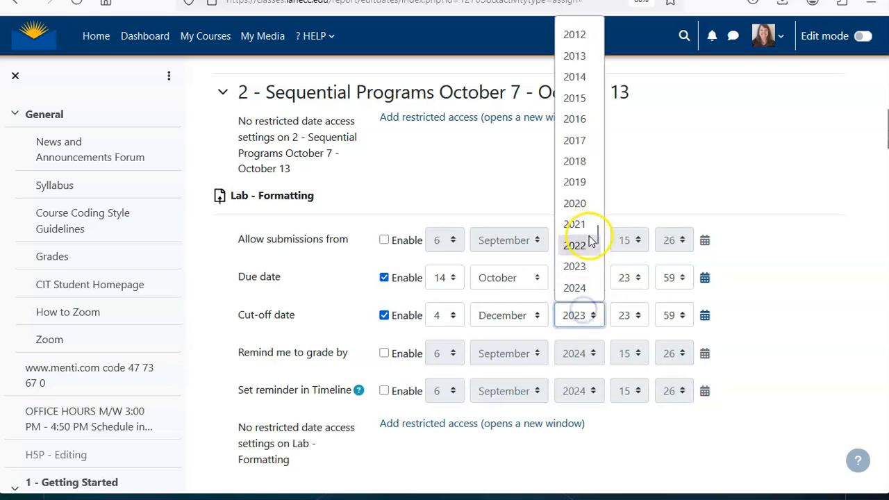
left_click(584, 287)
- Set the year of the Lab Data Types cut-off date to 2024
scroll(736, 359, "up", 5)
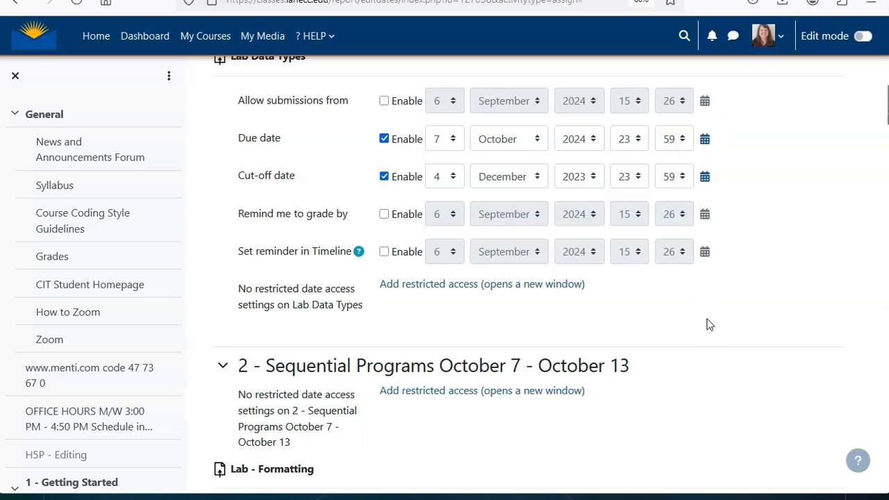
left_click(568, 175)
scroll(566, 451, "down", 2)
left_click(592, 395)
scroll(729, 326, "up", 1)
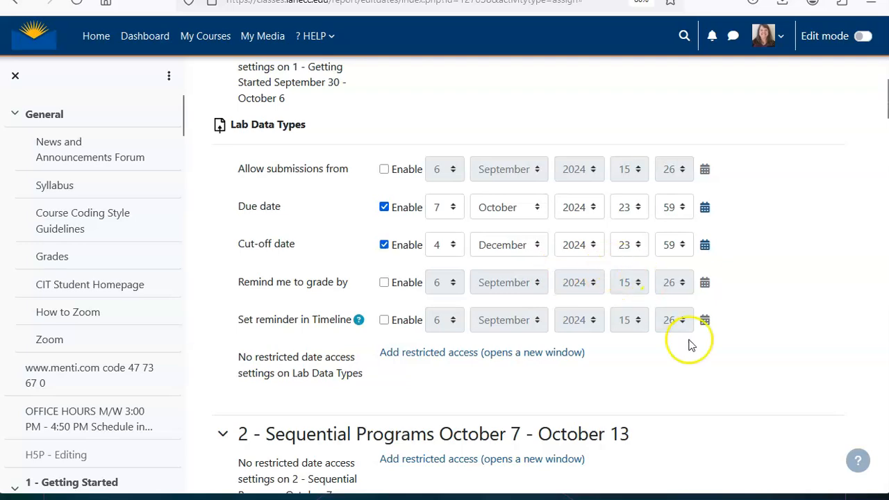
- Review the remaining assignments through Final - Practical and save the date changes in the Dates report
scroll(690, 345, "down", 7)
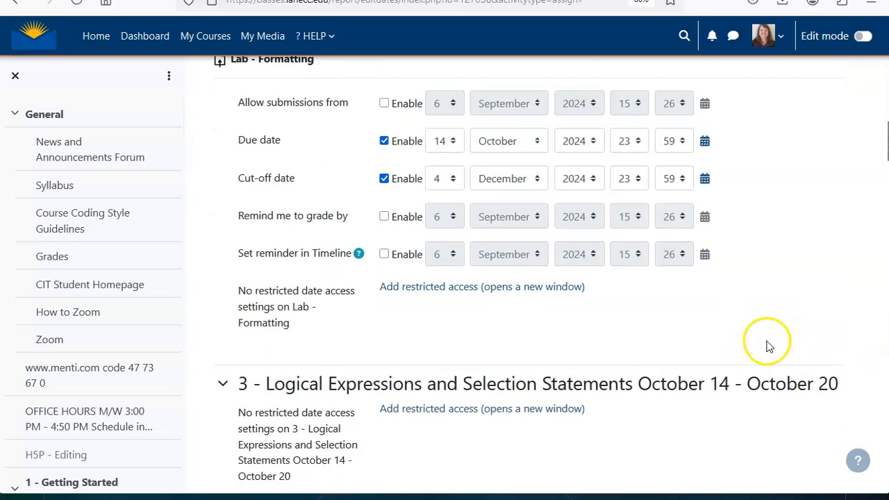
scroll(738, 326, "down", 5)
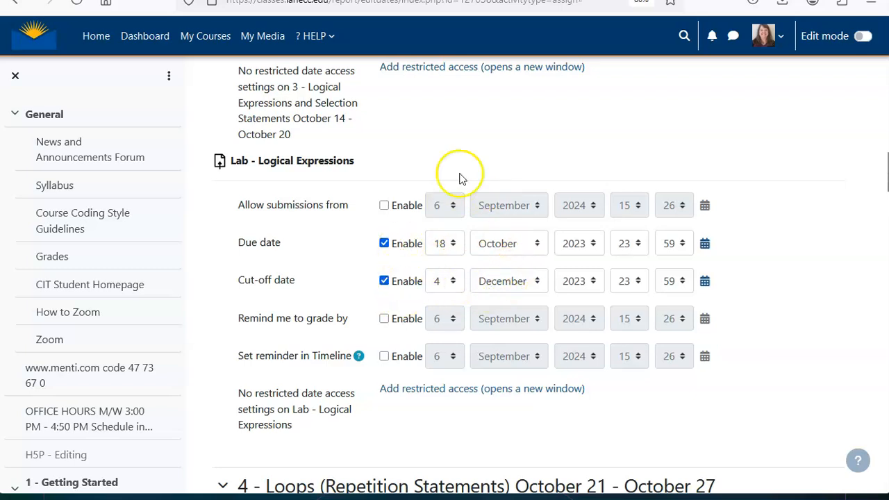
scroll(494, 209, "down", 20)
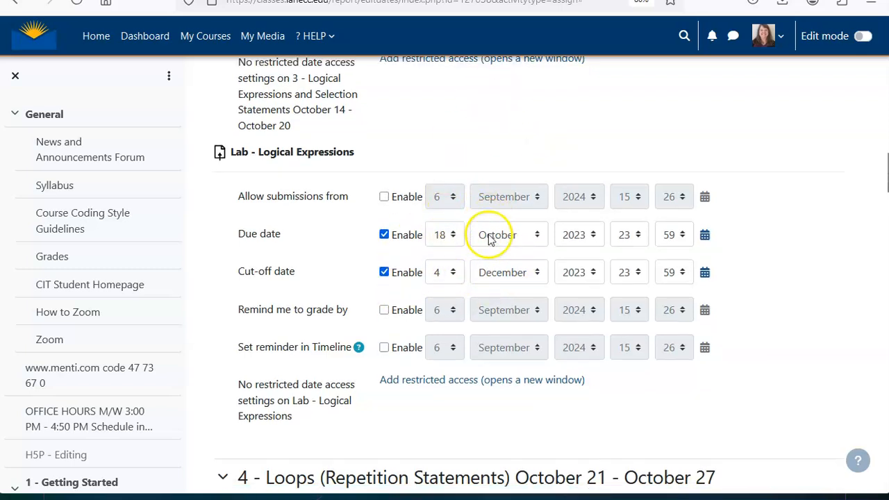
scroll(500, 222, "down", 20)
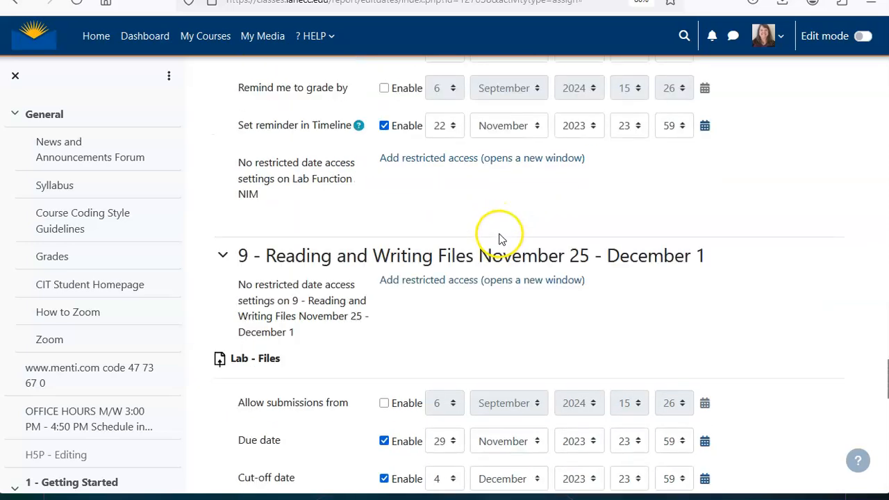
scroll(487, 252, "down", 2)
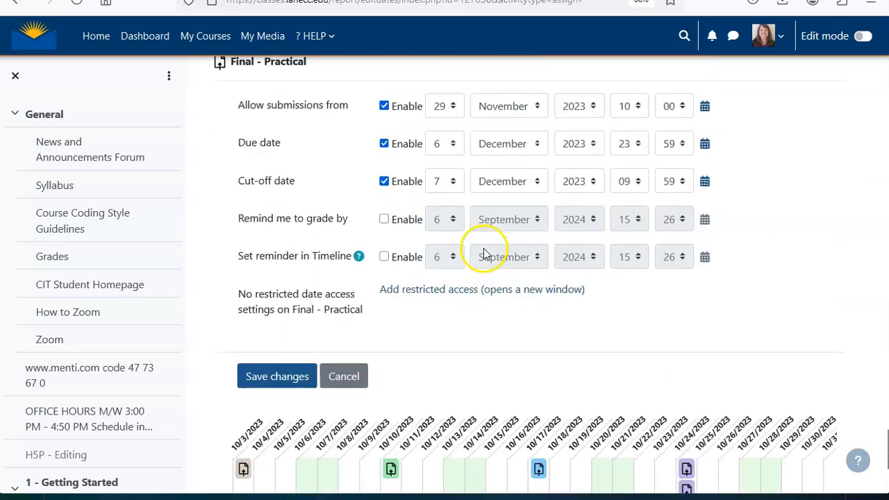
left_click(278, 335)
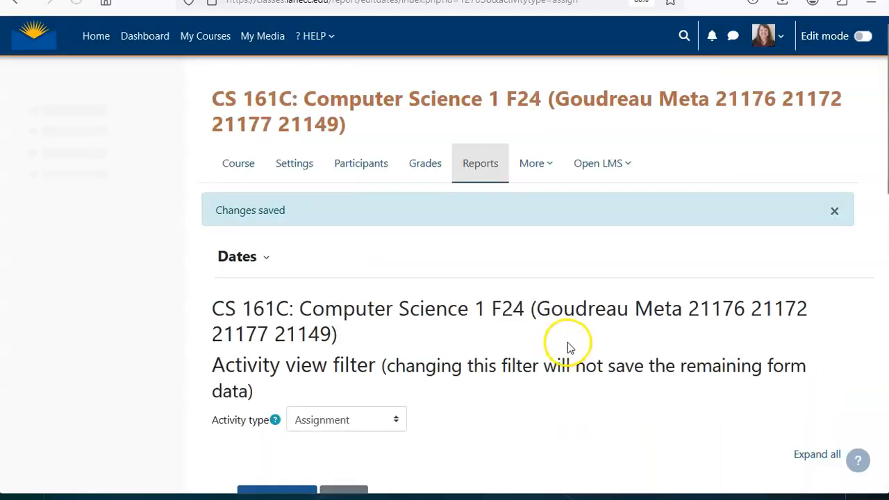
- Check the positions of the updated assignments on the 2024 part of the activity date timeline
scroll(591, 333, "down", 5)
scroll(599, 314, "down", 5)
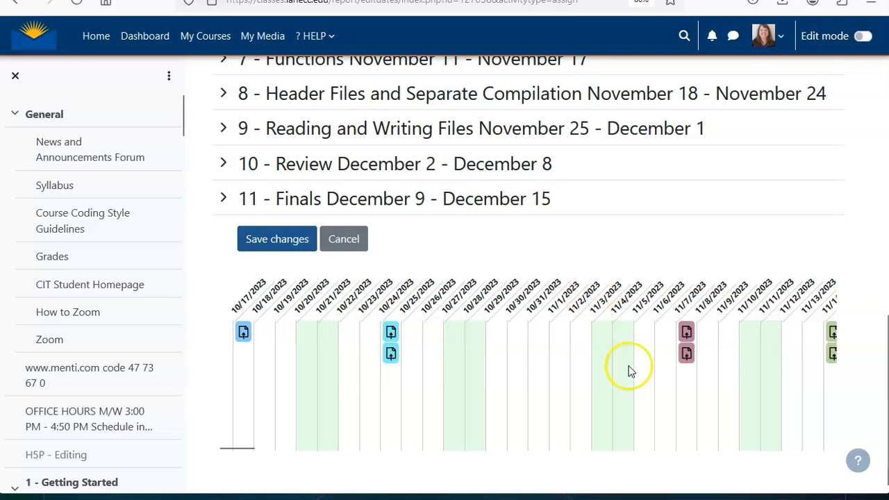
left_click_drag(242, 449, 806, 437)
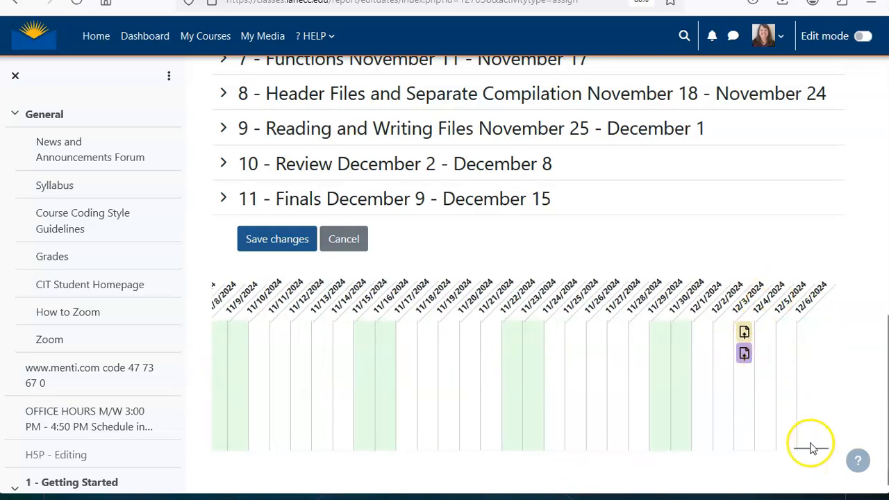
left_click_drag(808, 448, 742, 440)
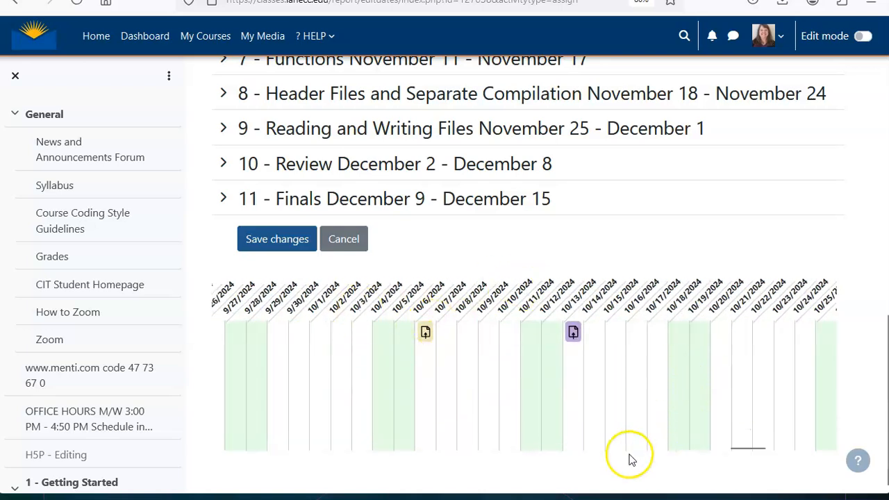
- Filter the Dates report by the Quiz activity type and check the quizzes on its timeline
scroll(590, 292, "up", 10)
scroll(566, 326, "down", 2)
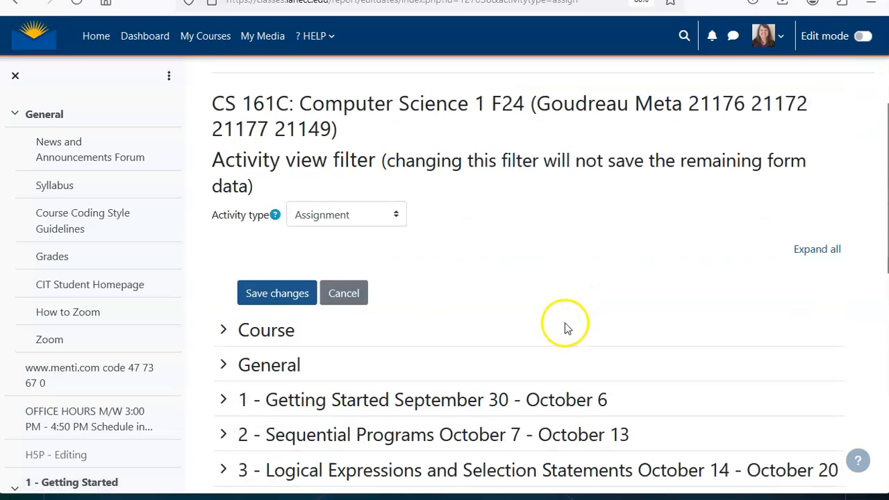
left_click(319, 208)
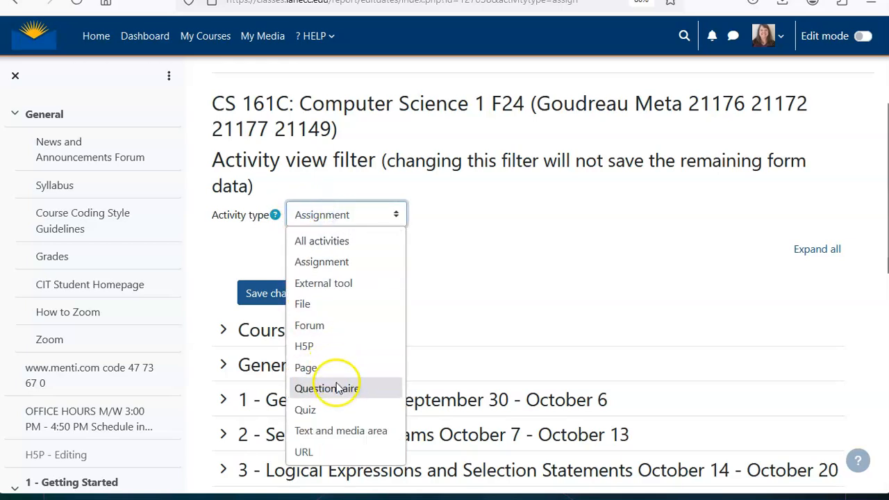
left_click(341, 416)
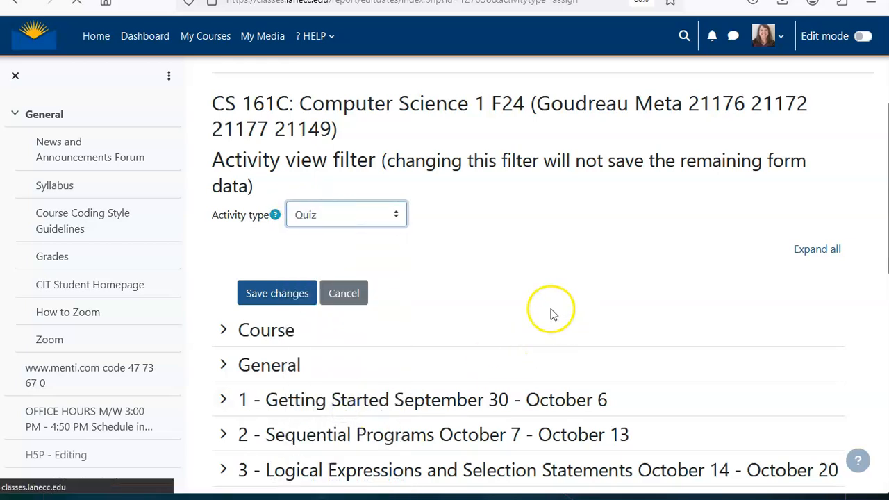
scroll(555, 319, "down", 5)
scroll(573, 329, "down", 6)
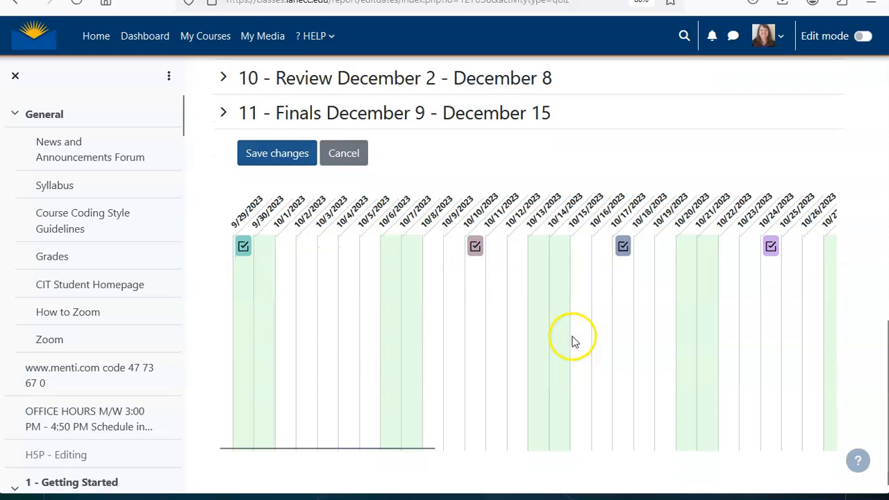
scroll(576, 337, "up", 10)
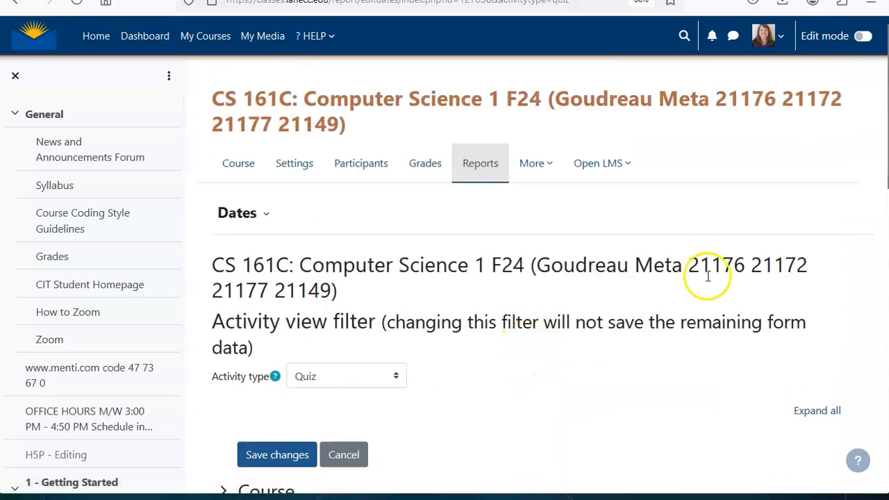